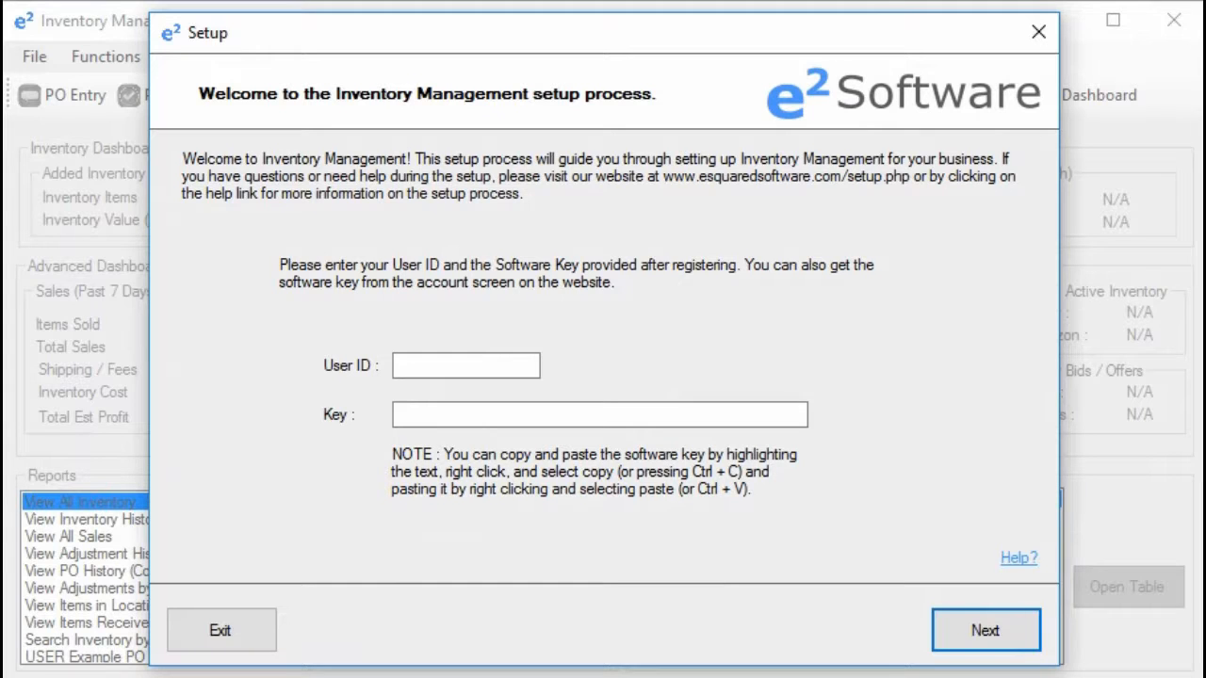
Enter the user ID, paste the software key copied from the website's account page, and continue the setup
click(481, 368)
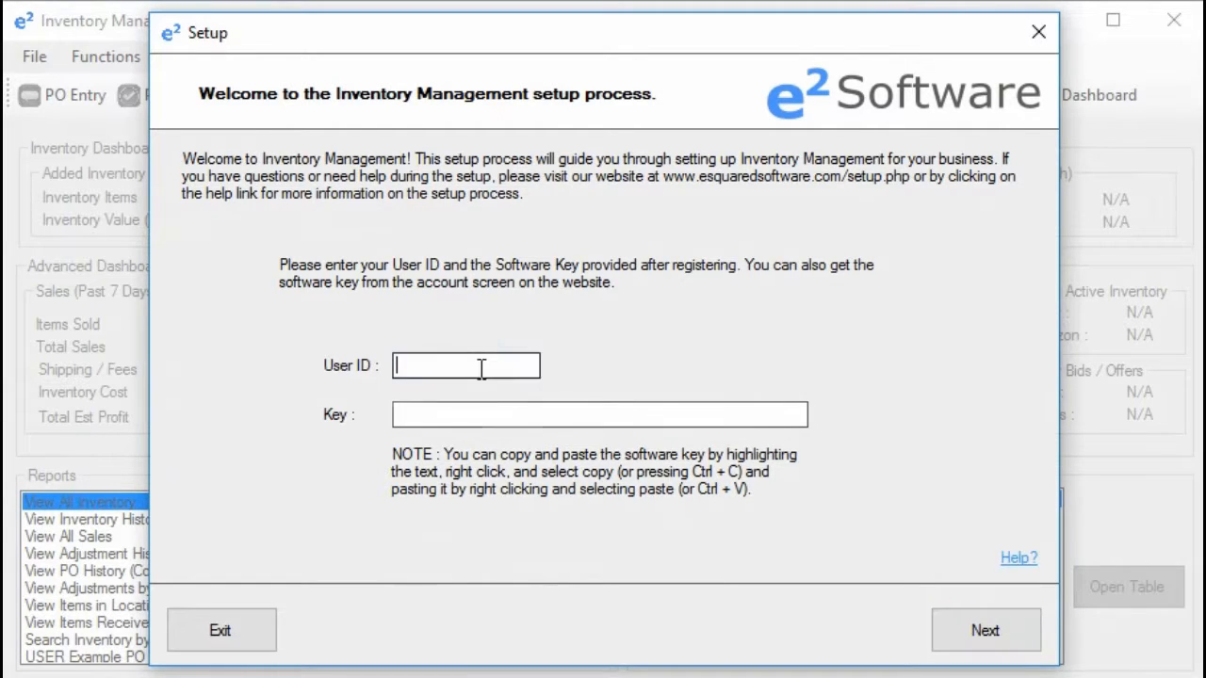
text(TestUser12)
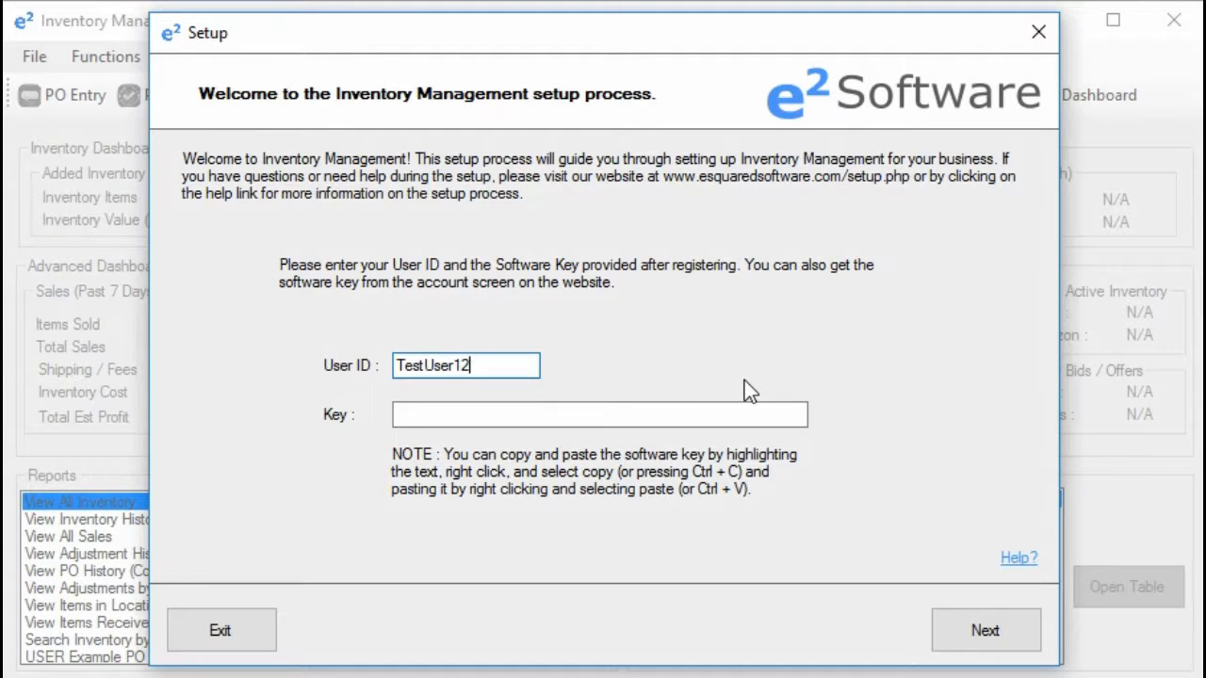
click(717, 407)
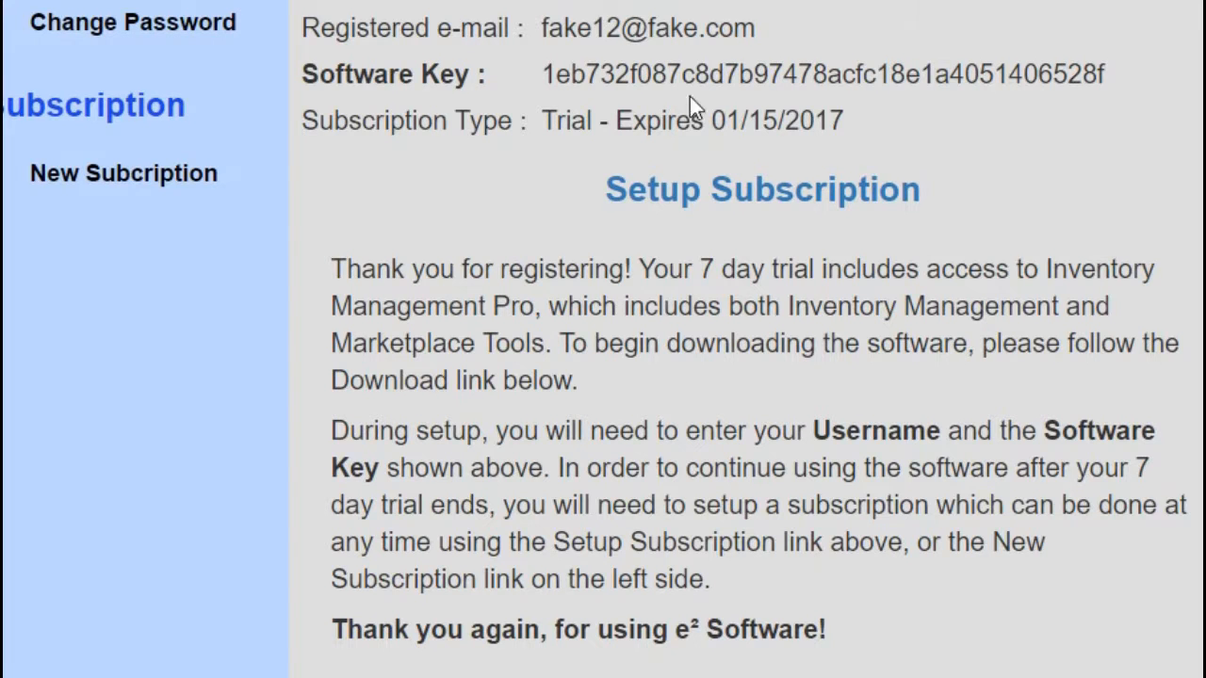
drag(542, 73, 1106, 76)
key(ctrl+c)
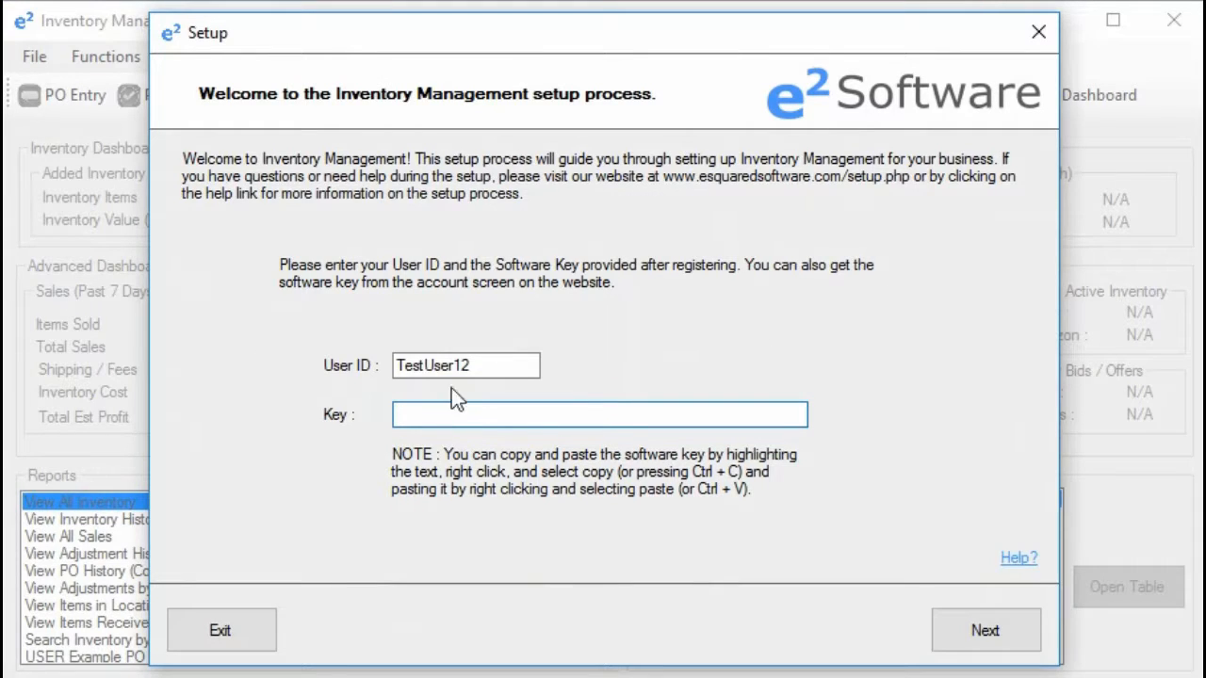
click(456, 412)
key(ctrl+v)
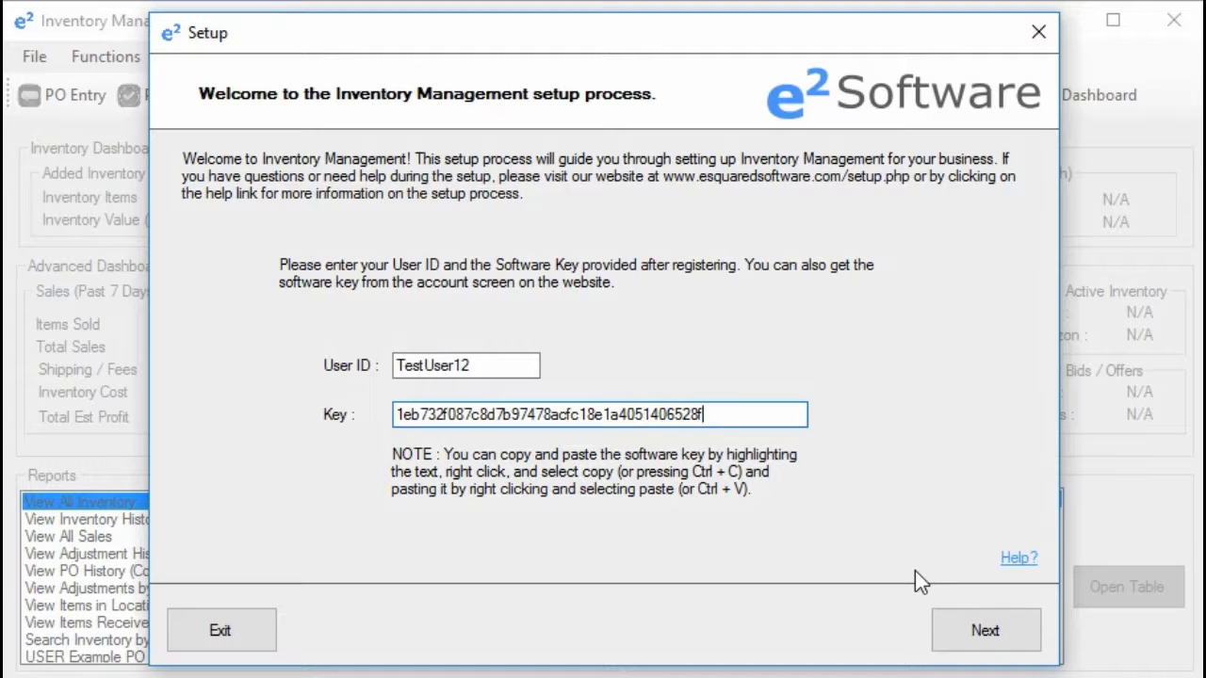
click(963, 625)
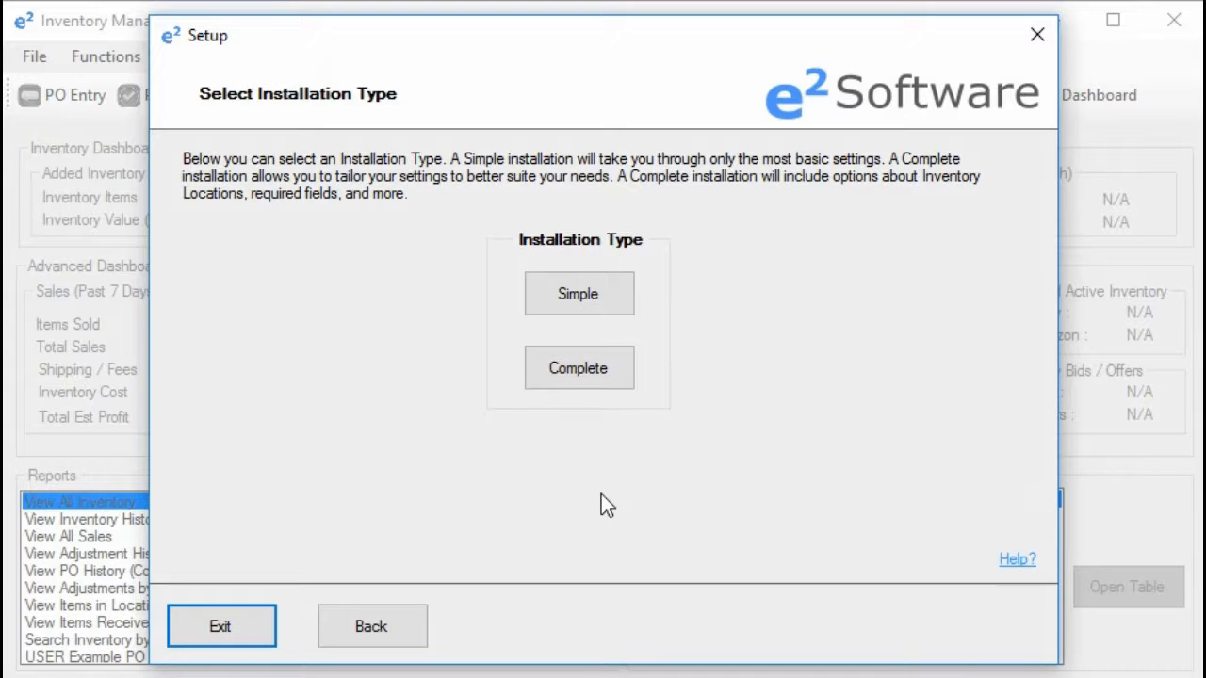
Choose the Simple installation type, set the inventory management type to Item Driven, and continue to the SKU setup
click(613, 306)
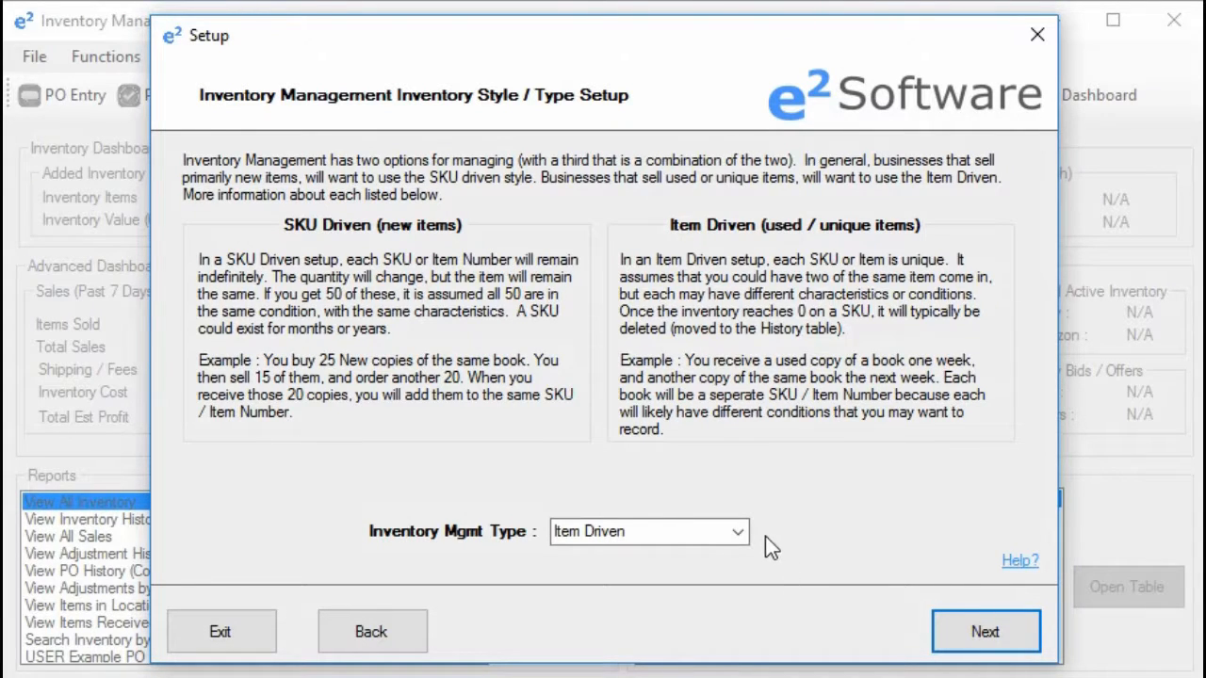
click(735, 533)
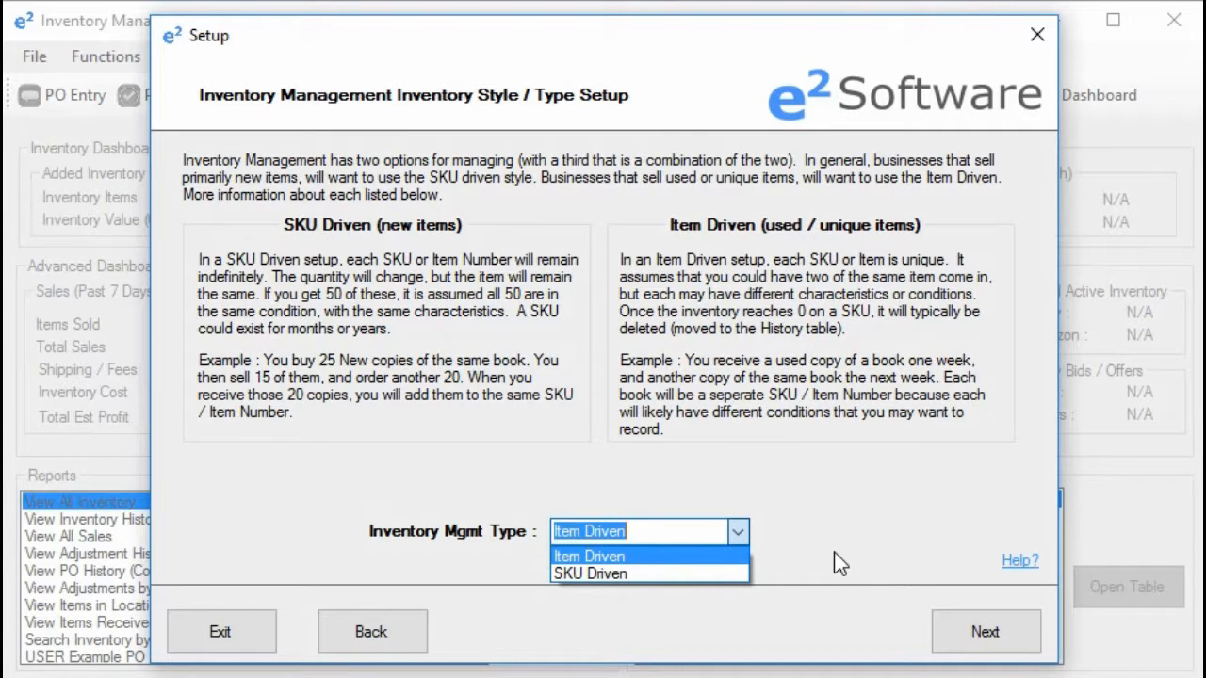
click(841, 528)
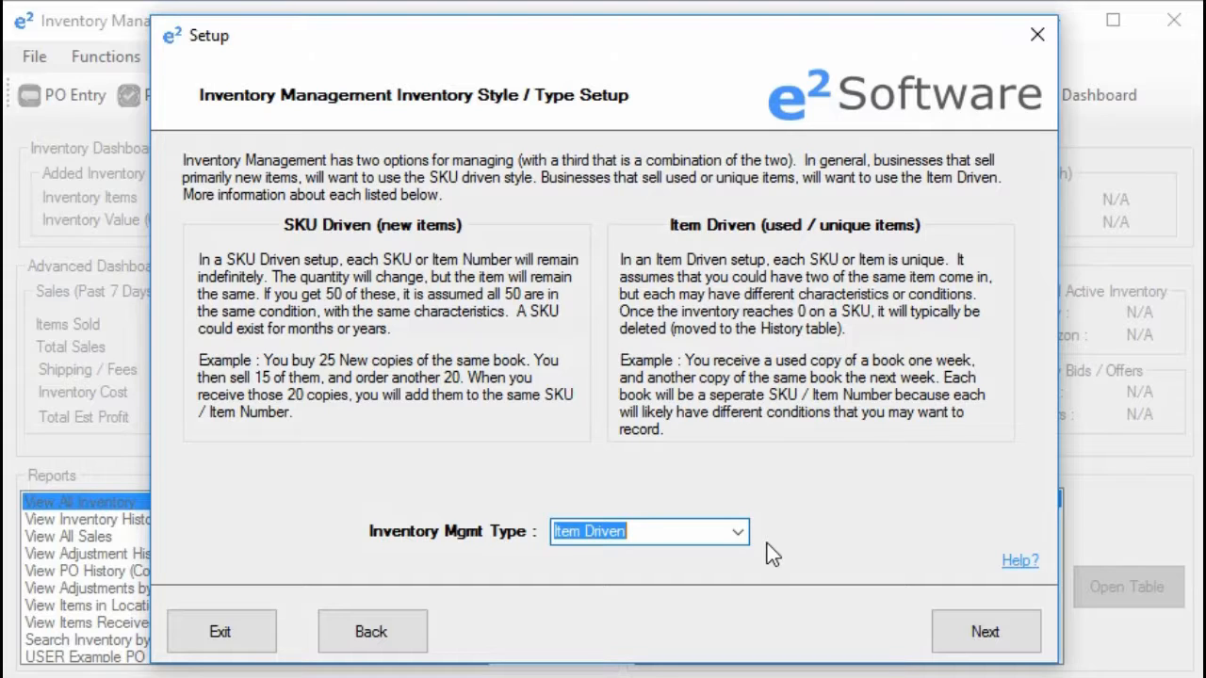
click(740, 534)
click(706, 568)
click(739, 535)
click(732, 552)
click(983, 632)
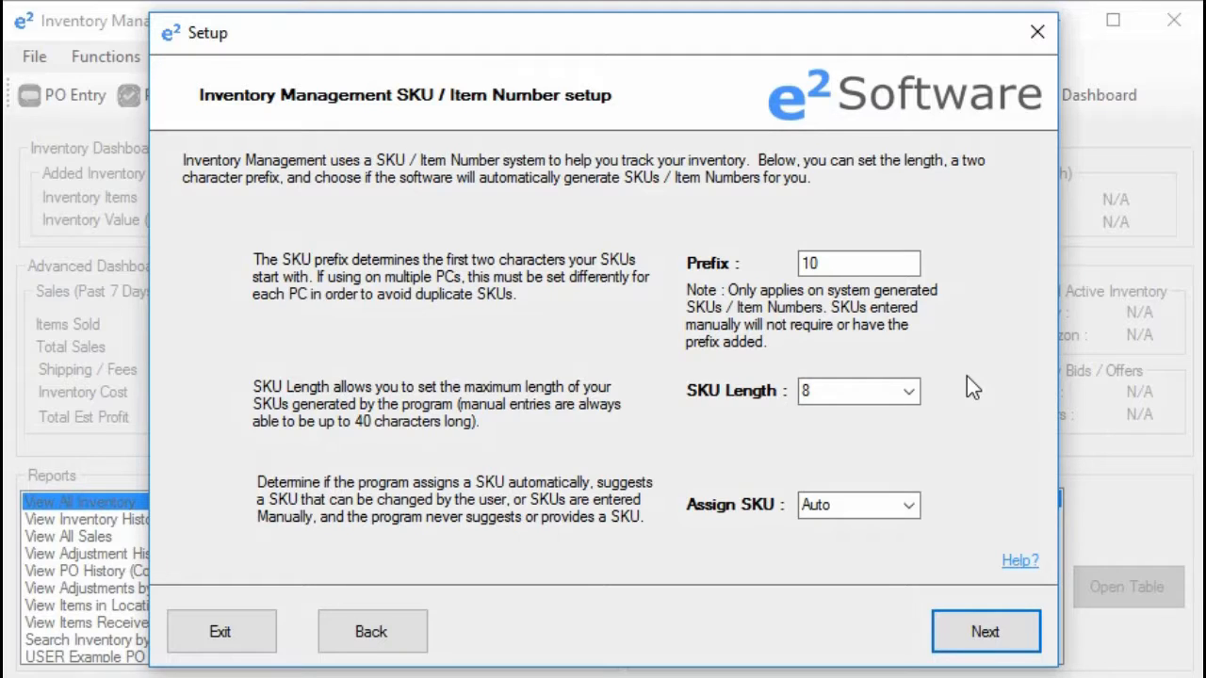
Set the SKU prefix for system-generated item numbers to 11
double_click(879, 262)
text(13)
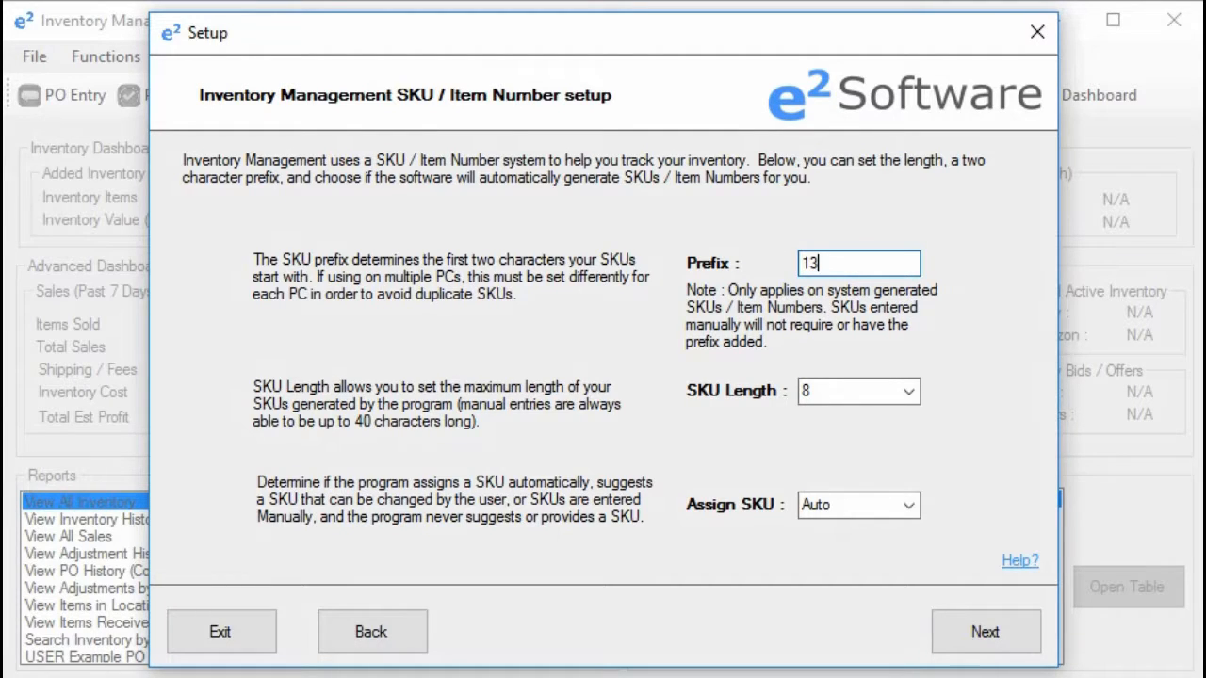
double_click(829, 262)
text(1)
double_click(861, 262)
text(11)
Set the SKU length to 8 and the SKU assignment to Auto
click(910, 394)
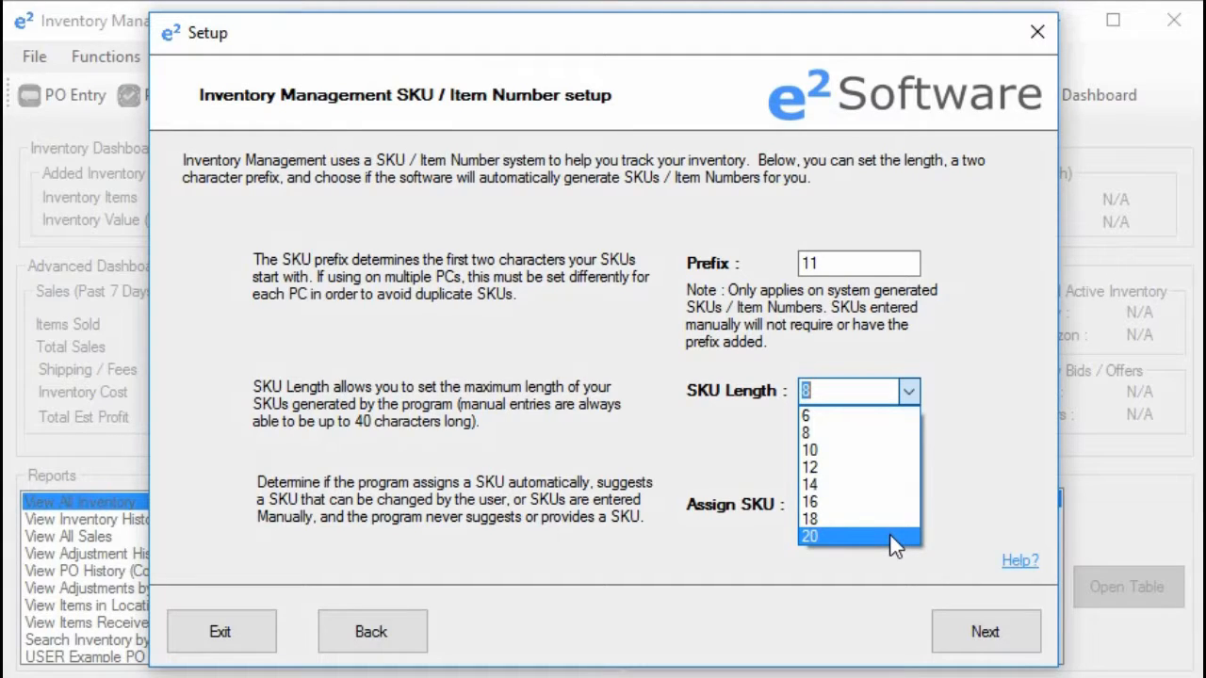
click(910, 434)
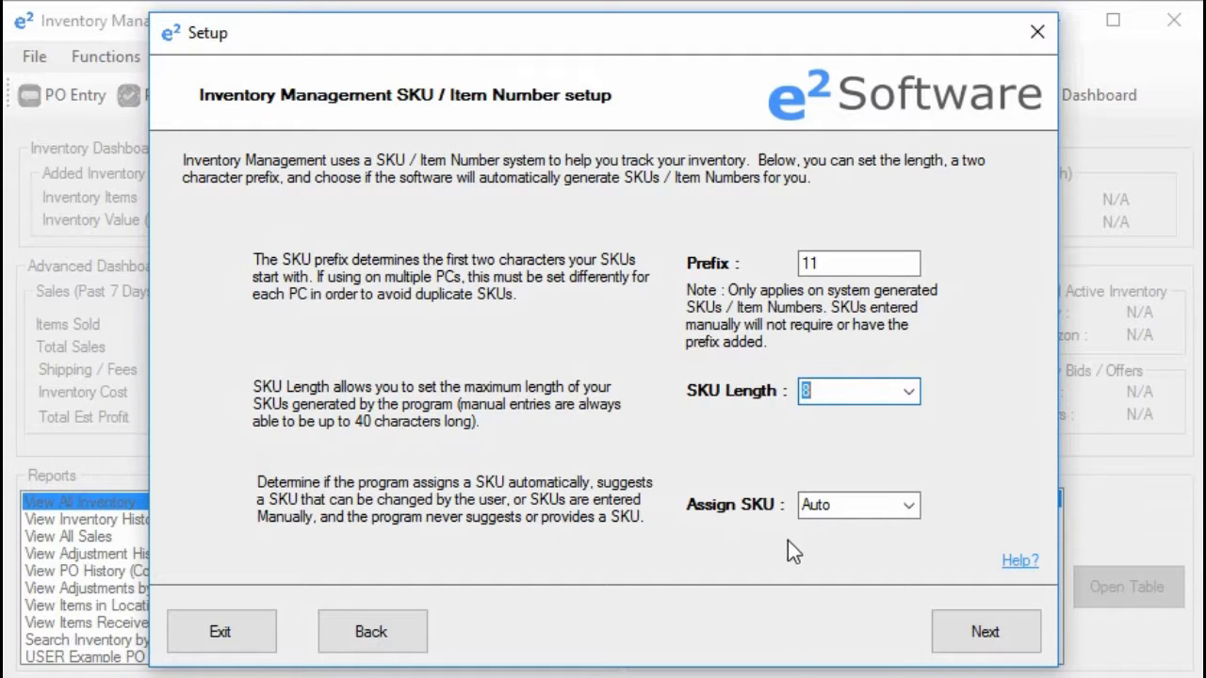
click(916, 506)
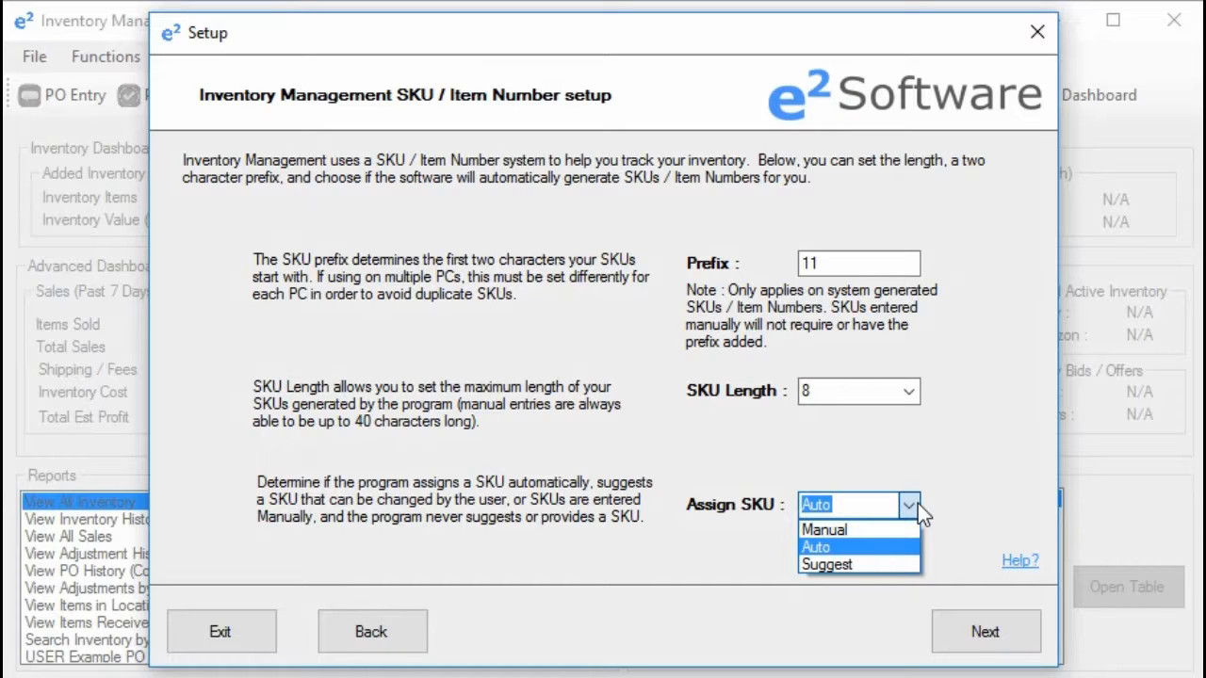
click(875, 548)
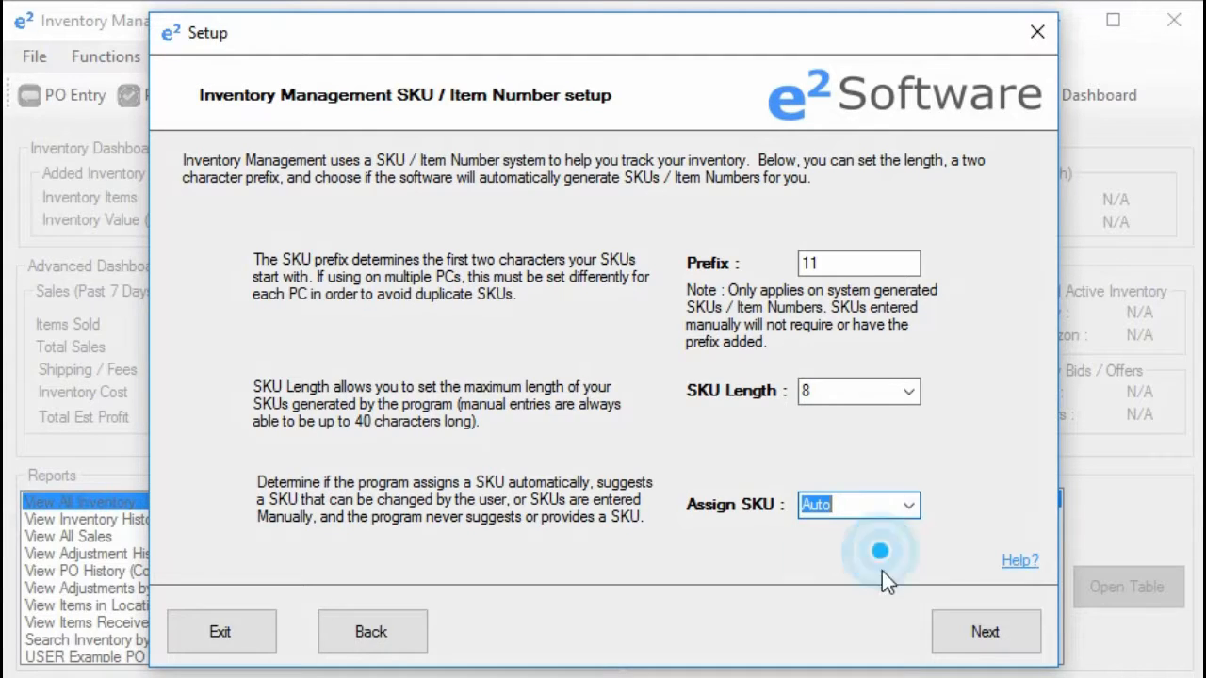
Continue past the SKU settings, go back from the completion page, and proceed to the purchase order setup
click(971, 636)
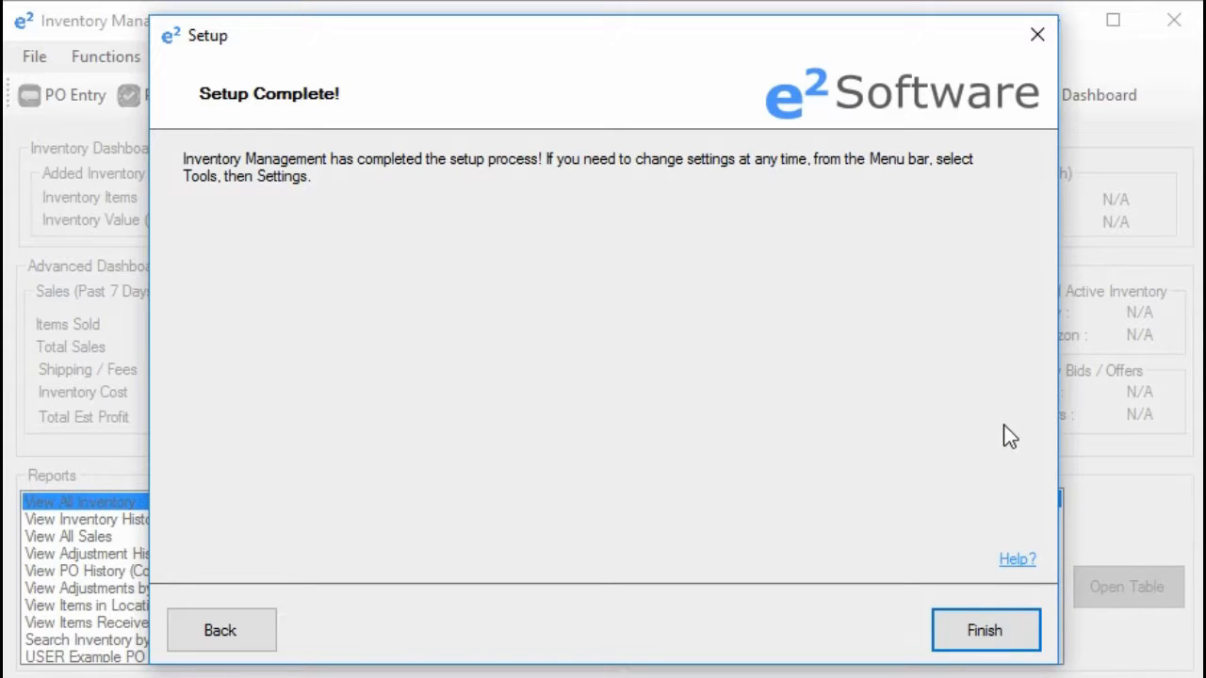
click(236, 636)
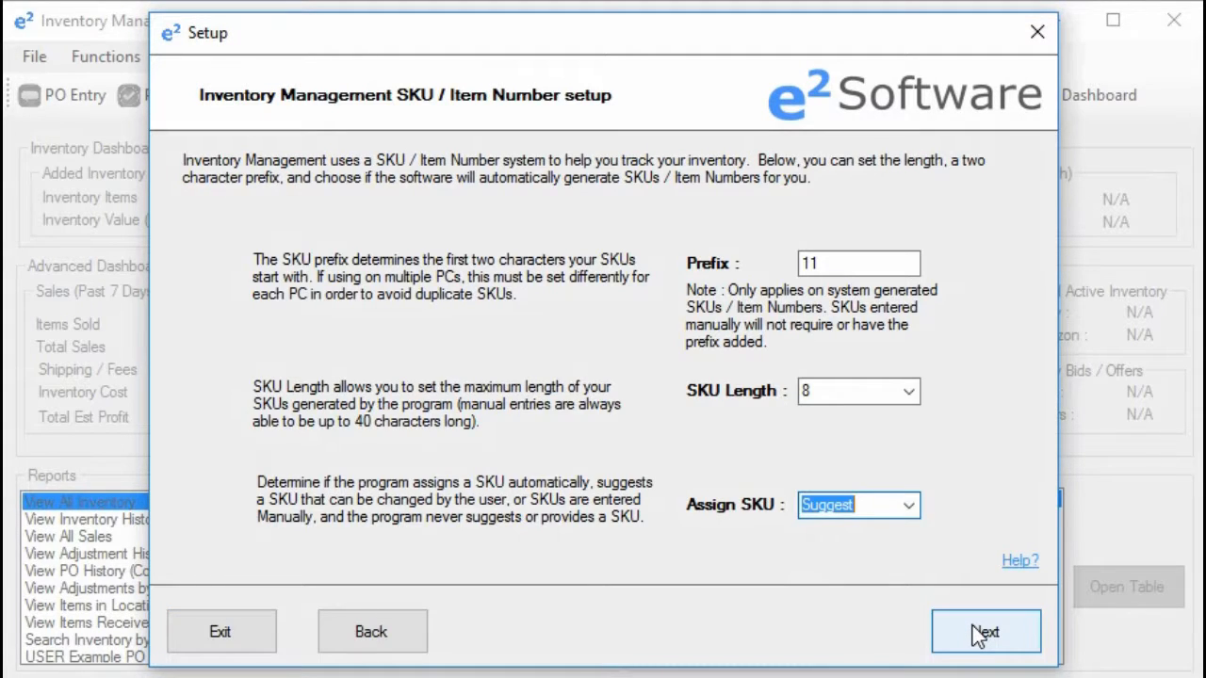
click(972, 625)
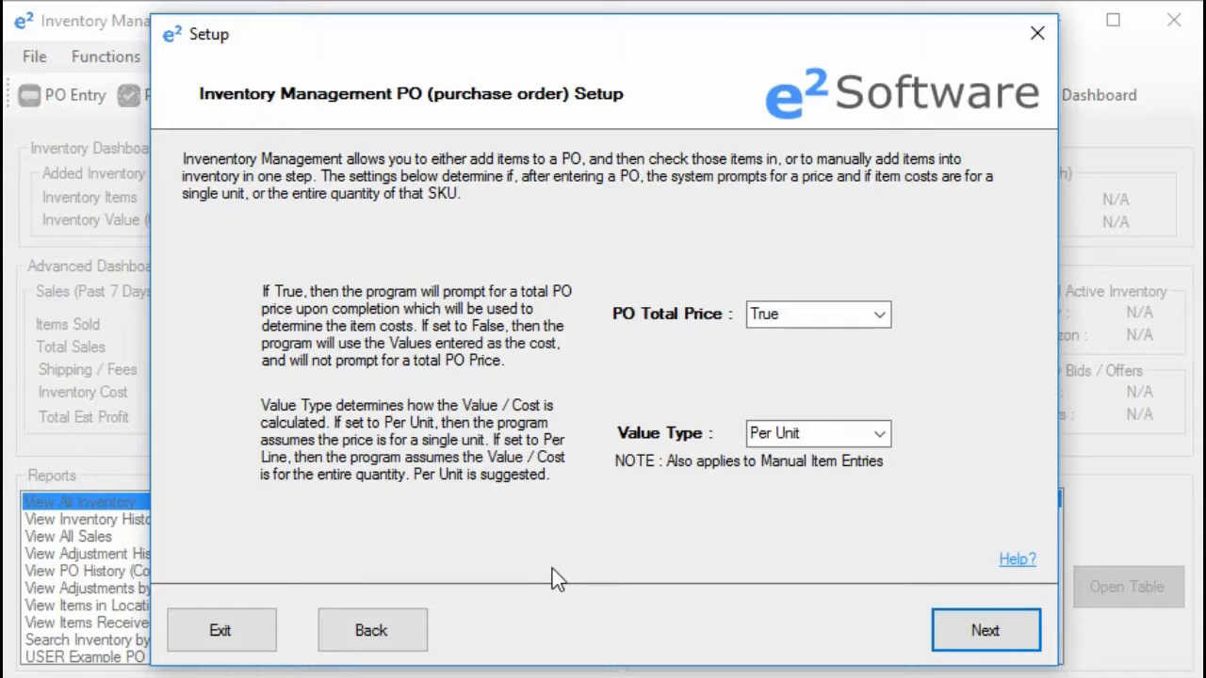
Keep PO Total Price at True and Value Type at Per Unit, and continue to the location setup
click(880, 323)
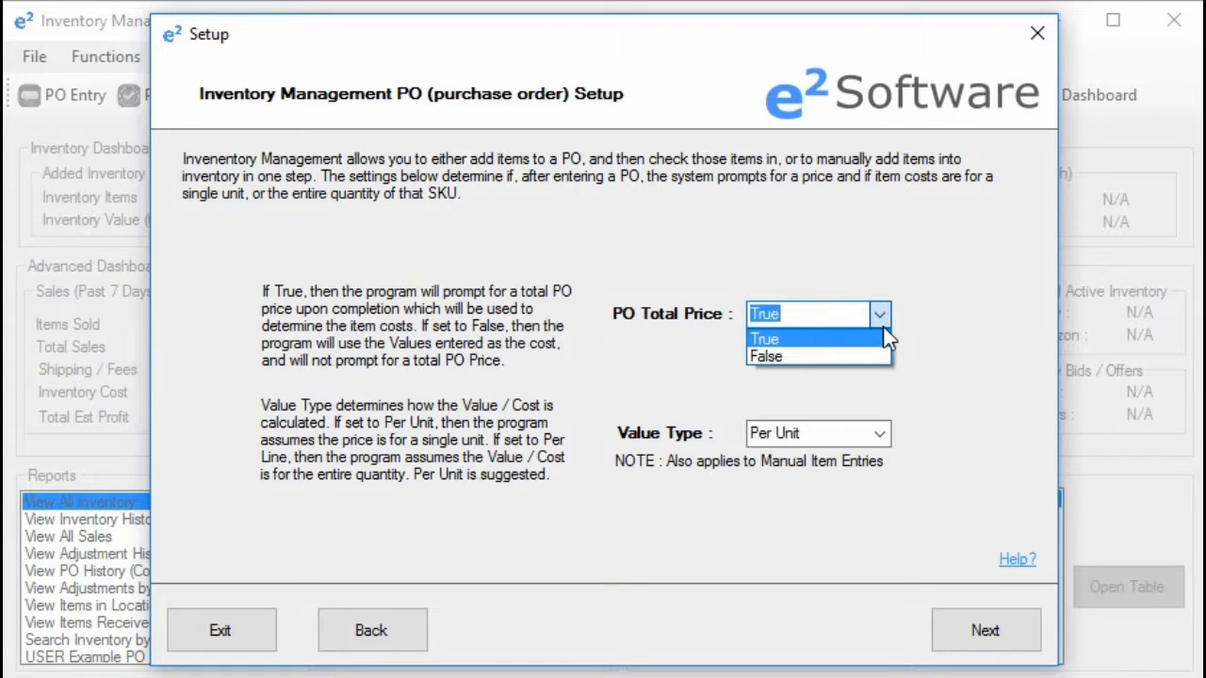
click(882, 326)
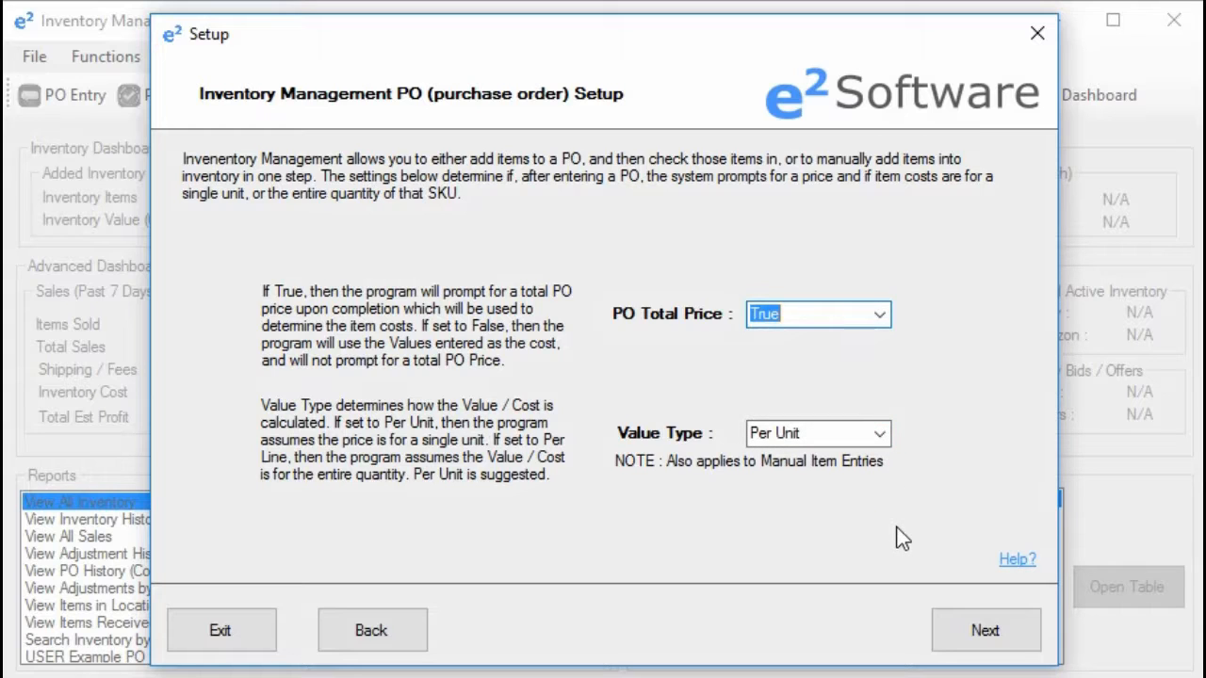
click(889, 441)
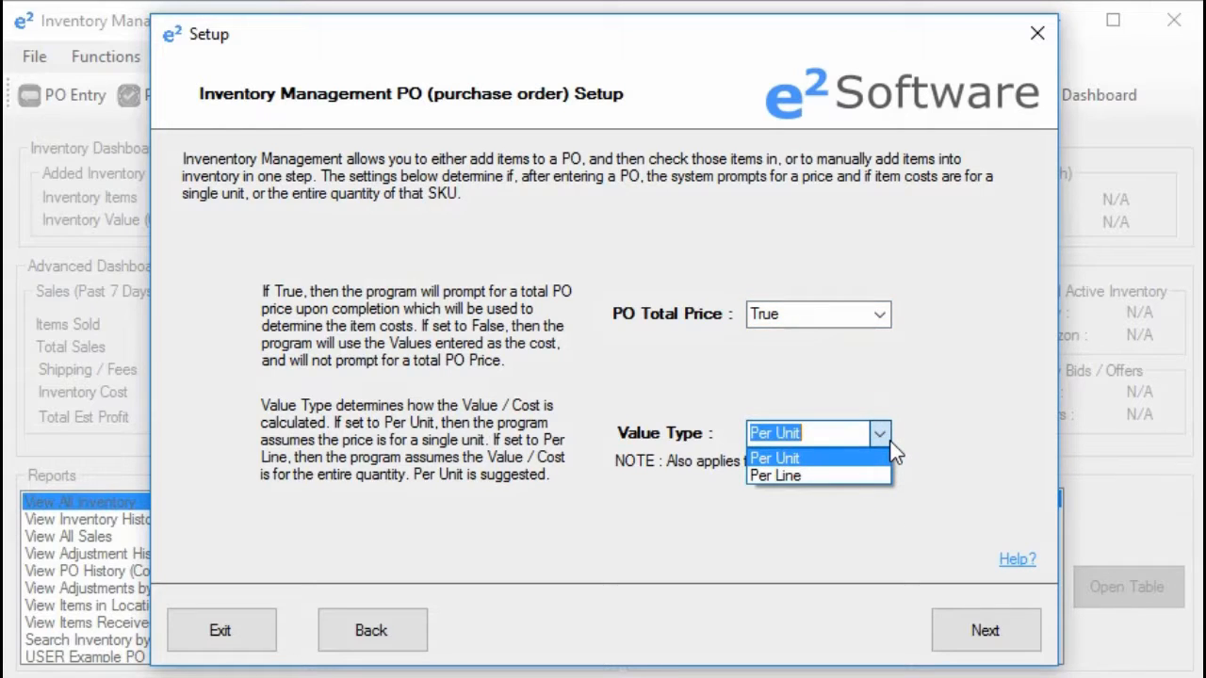
click(887, 424)
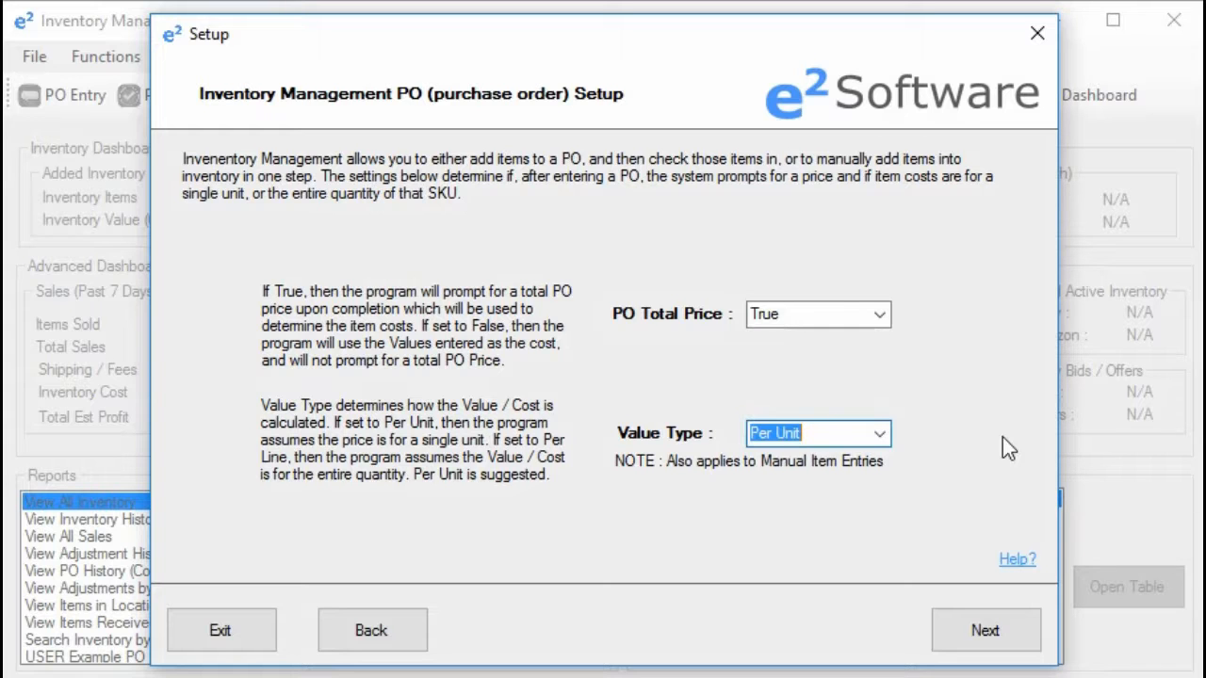
click(963, 640)
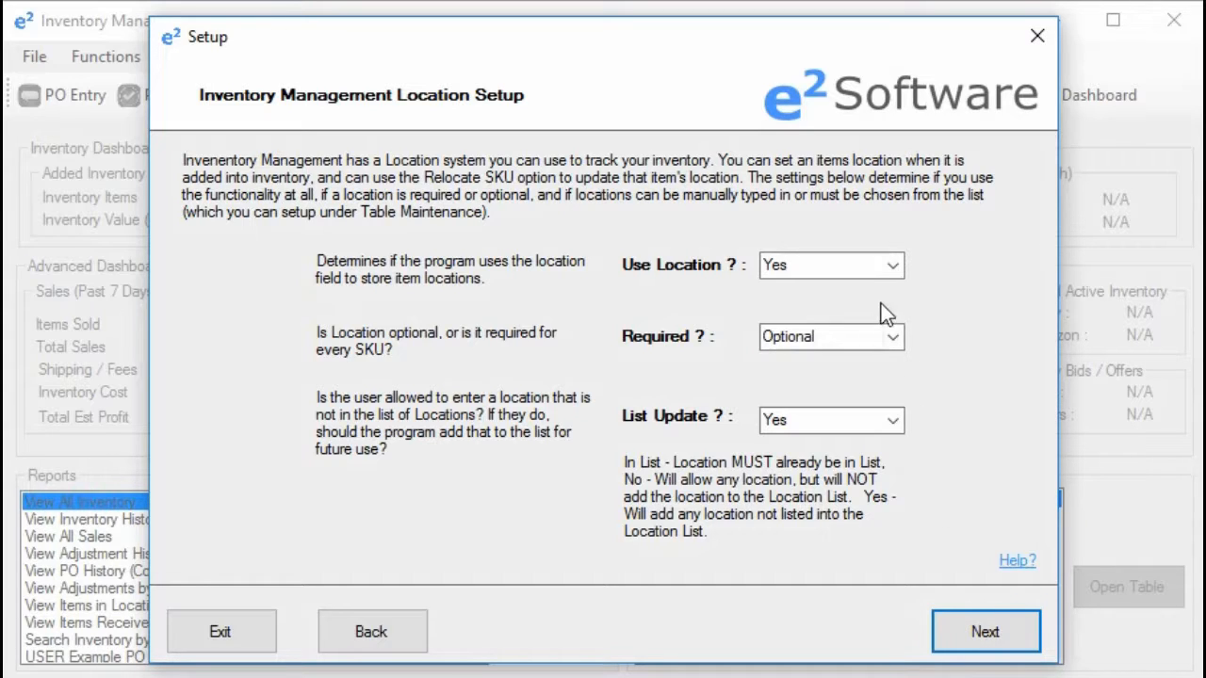
Keep item locations in use with Yes and leave the location requirement set to Optional
click(893, 266)
click(895, 267)
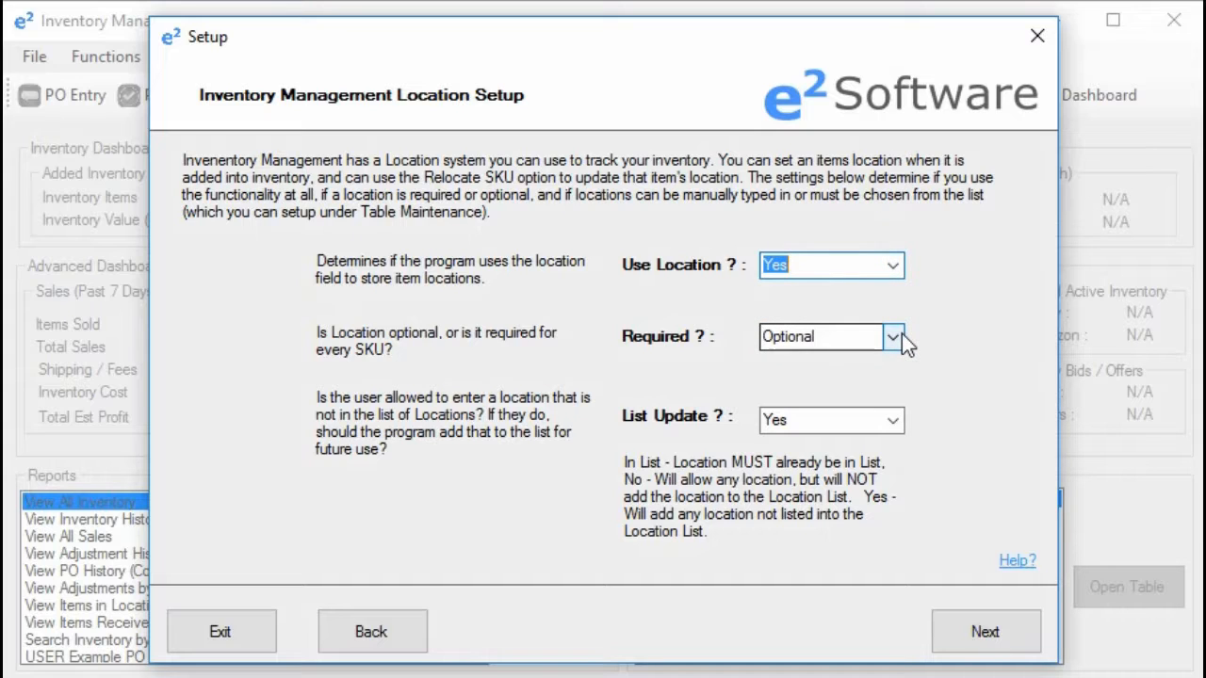
click(893, 337)
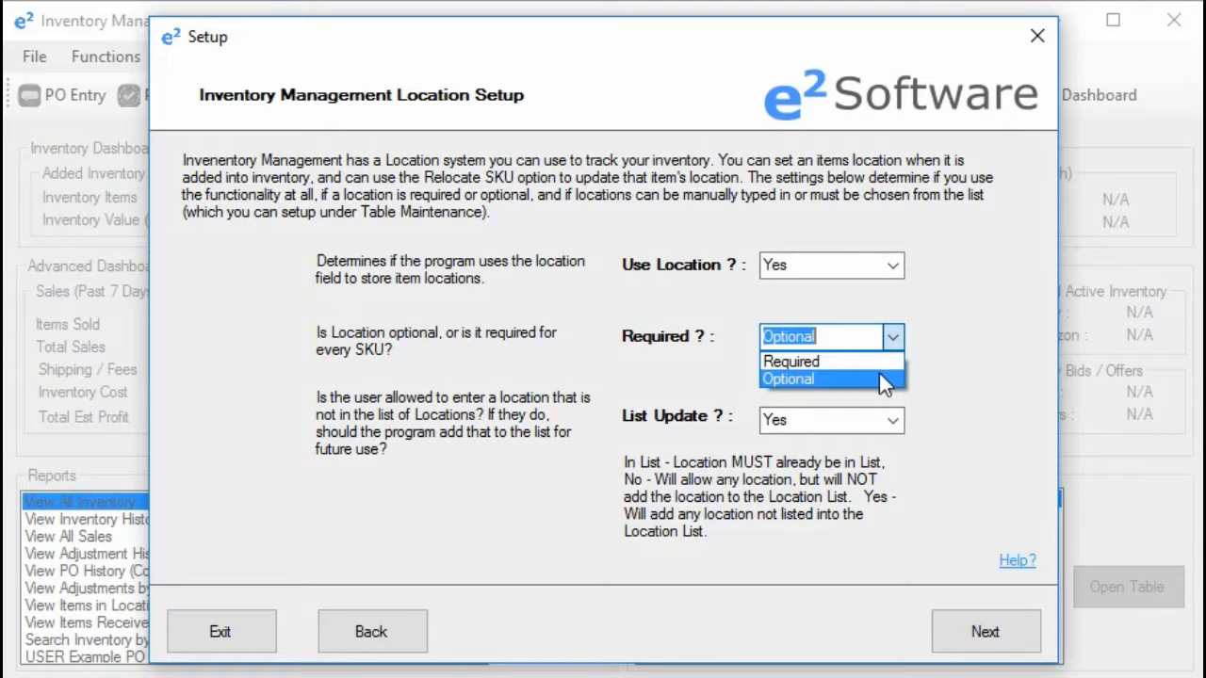
click(879, 375)
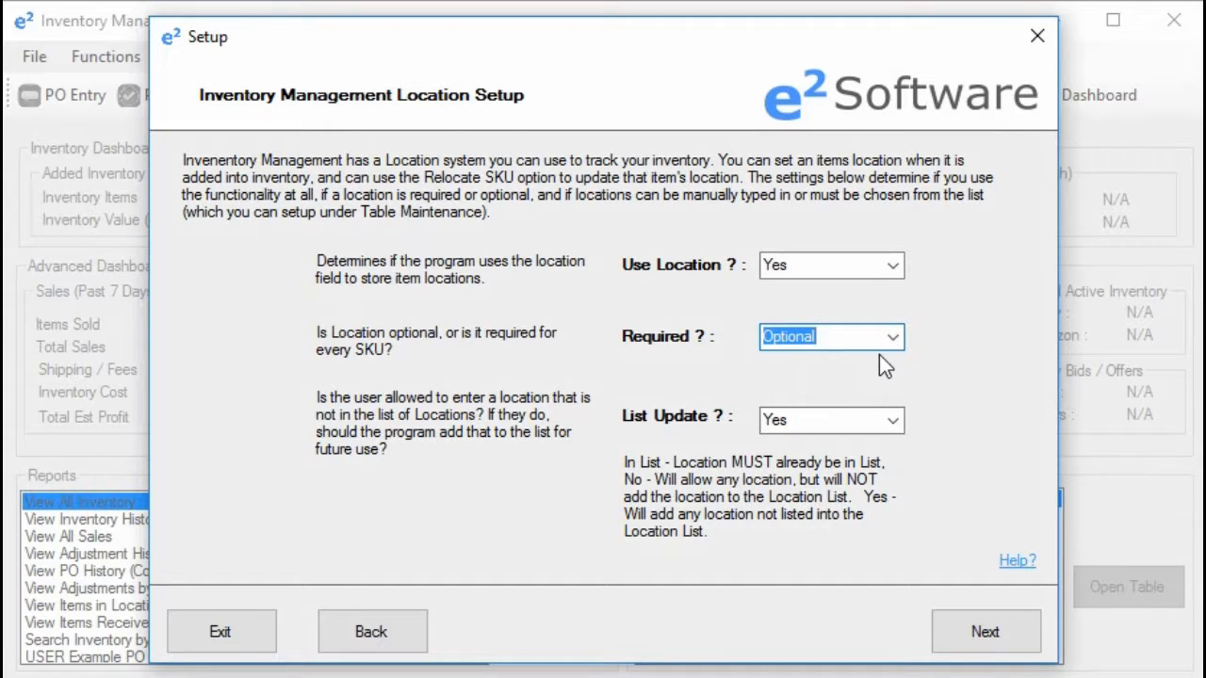
Review the List Update choices, keep it at Yes, and continue to the setup completion page
click(892, 420)
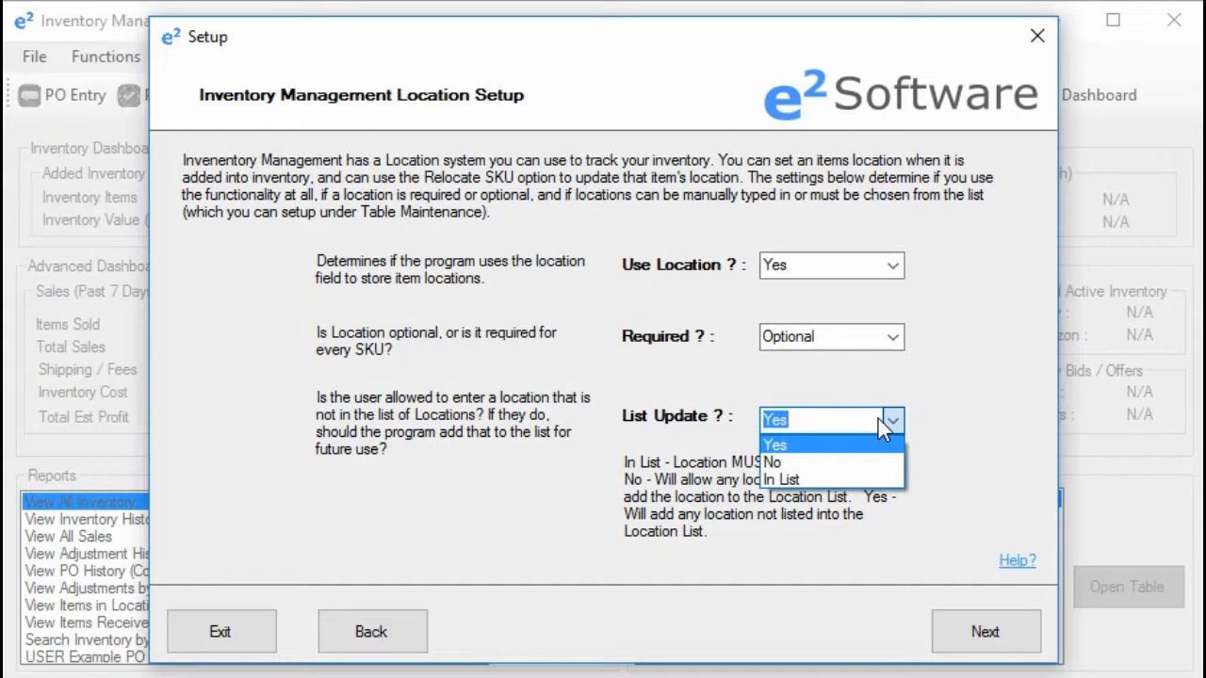
click(923, 415)
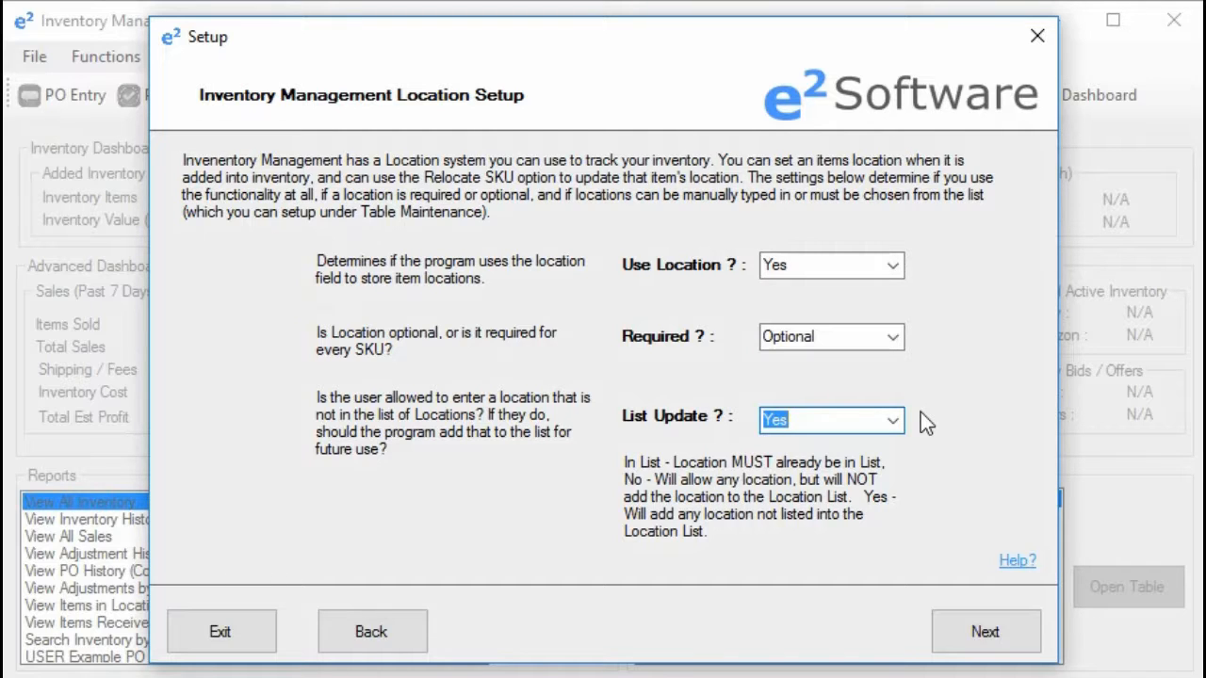
click(890, 418)
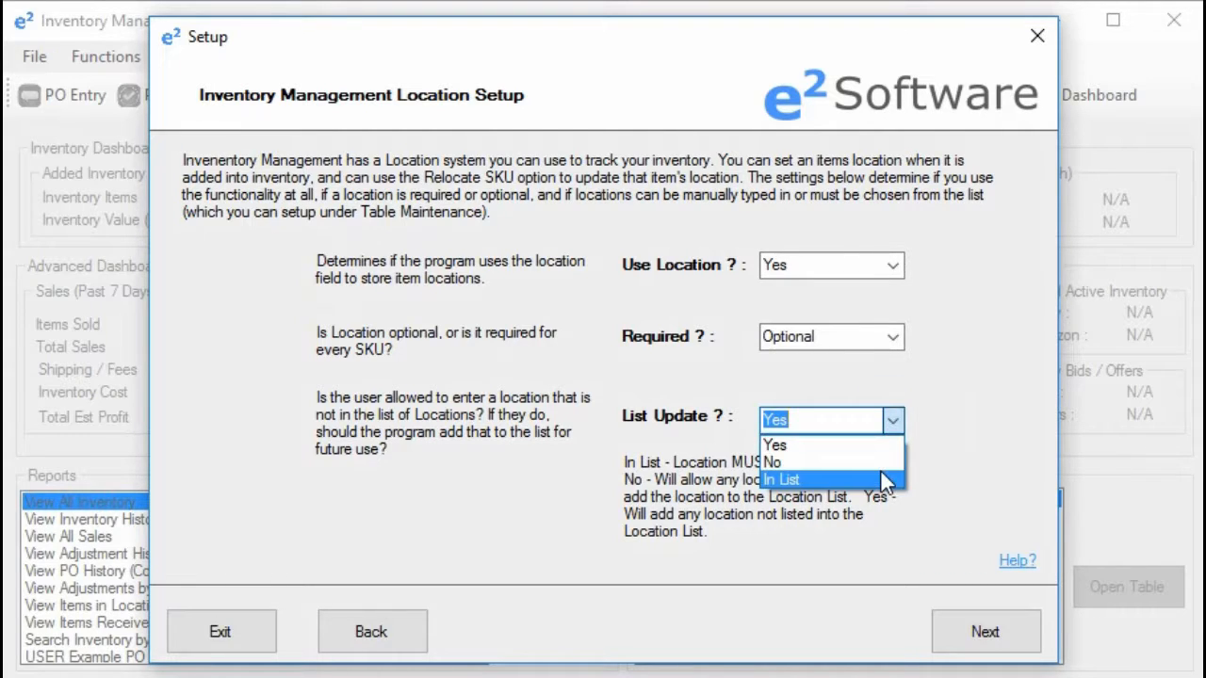
click(996, 455)
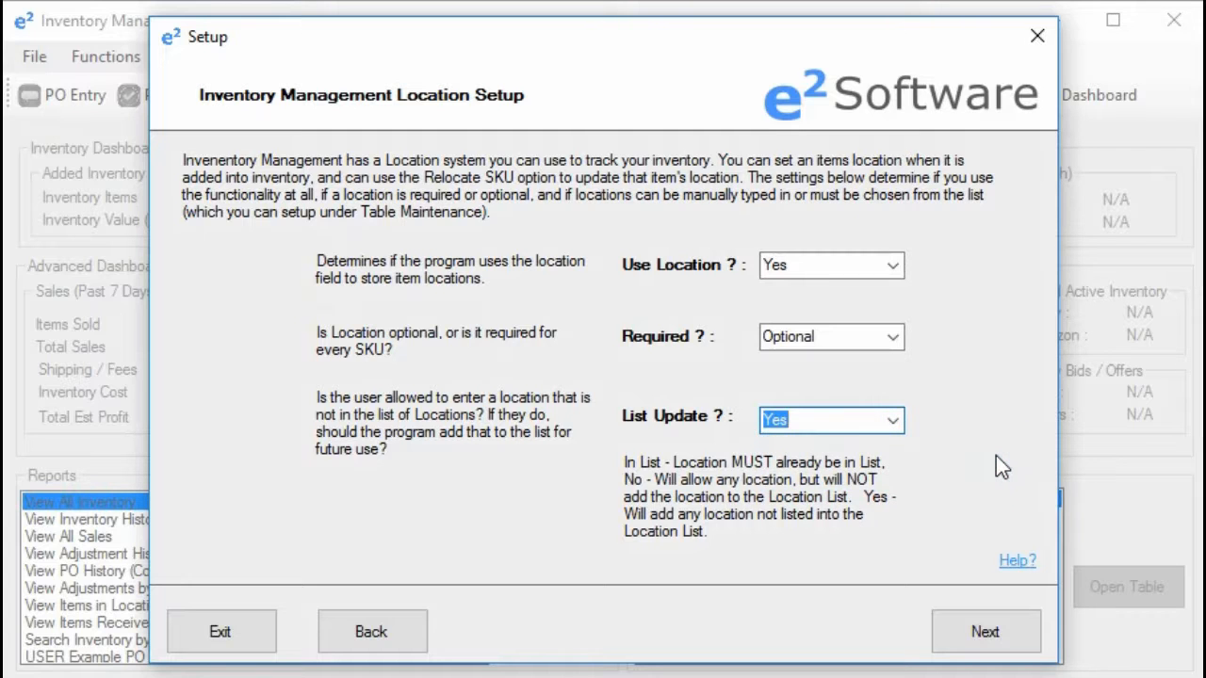
click(986, 639)
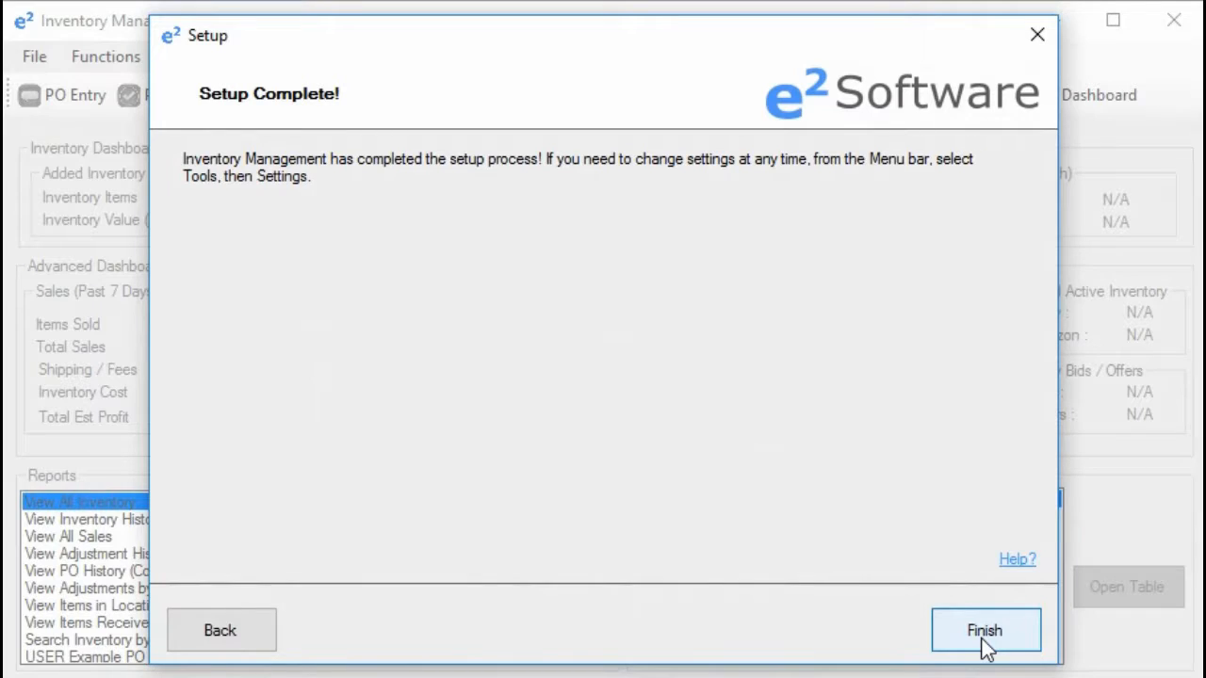